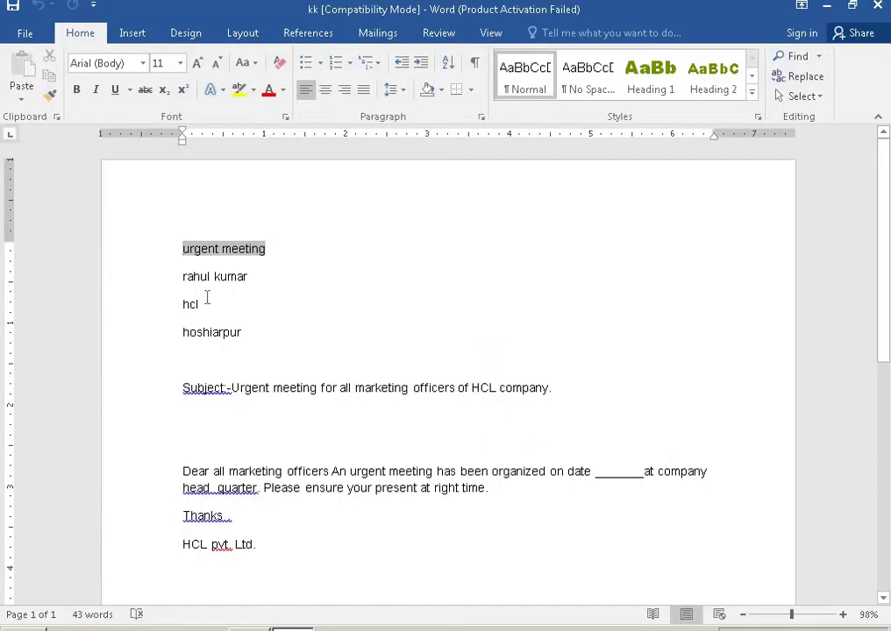
# - Apply the diagonal CONFIDENTIAL 1 watermark preset to the letter
pyautogui.click(186, 36)
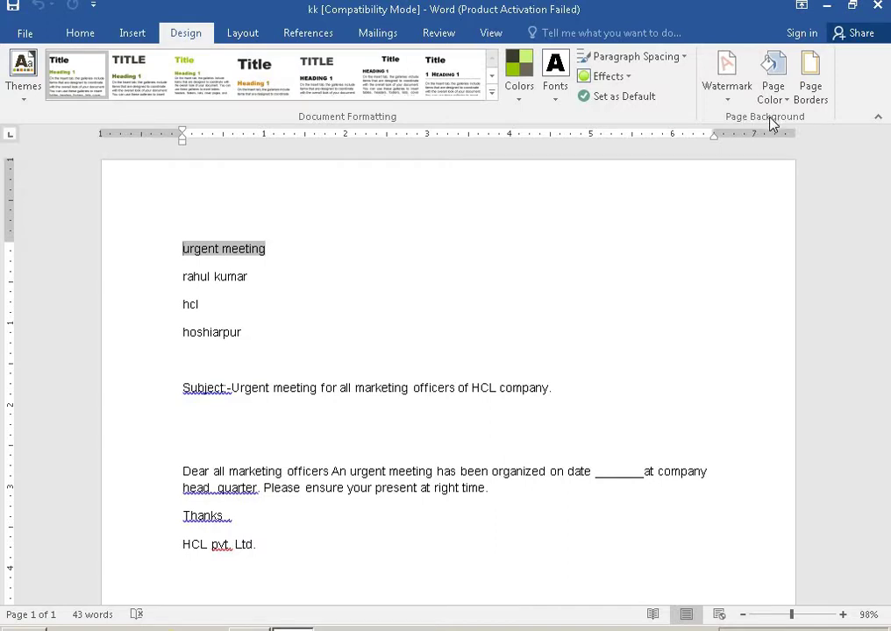
pyautogui.click(727, 105)
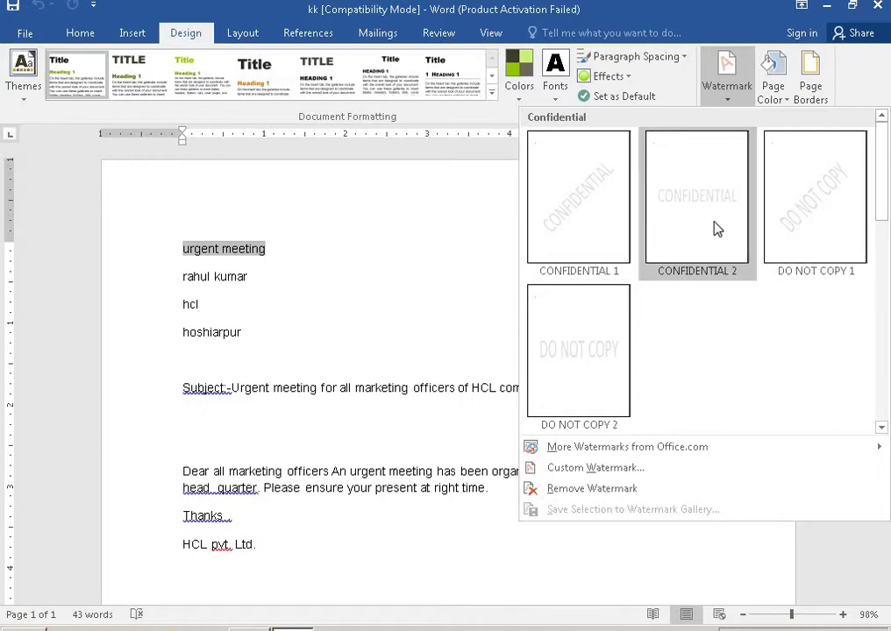
pyautogui.click(617, 242)
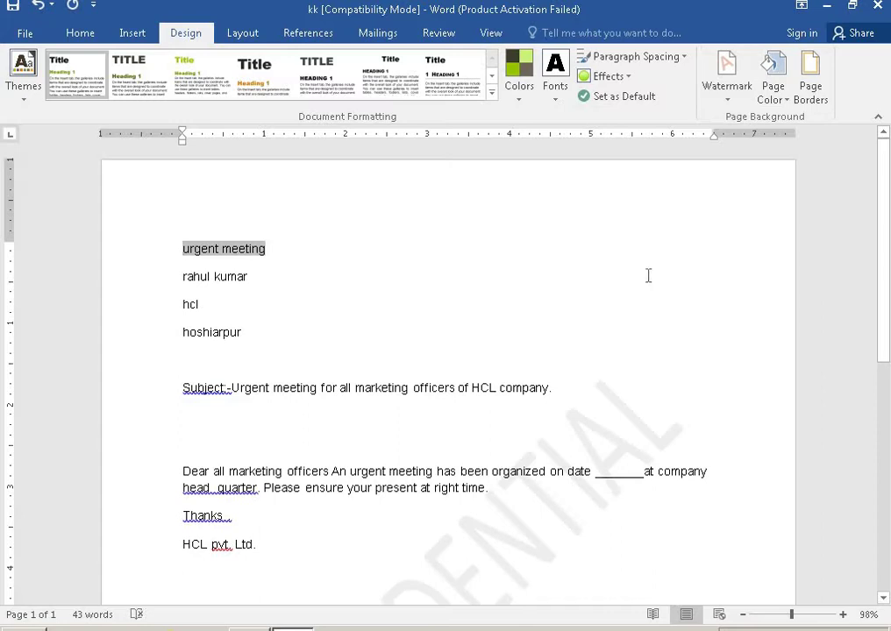
pyautogui.click(885, 599)
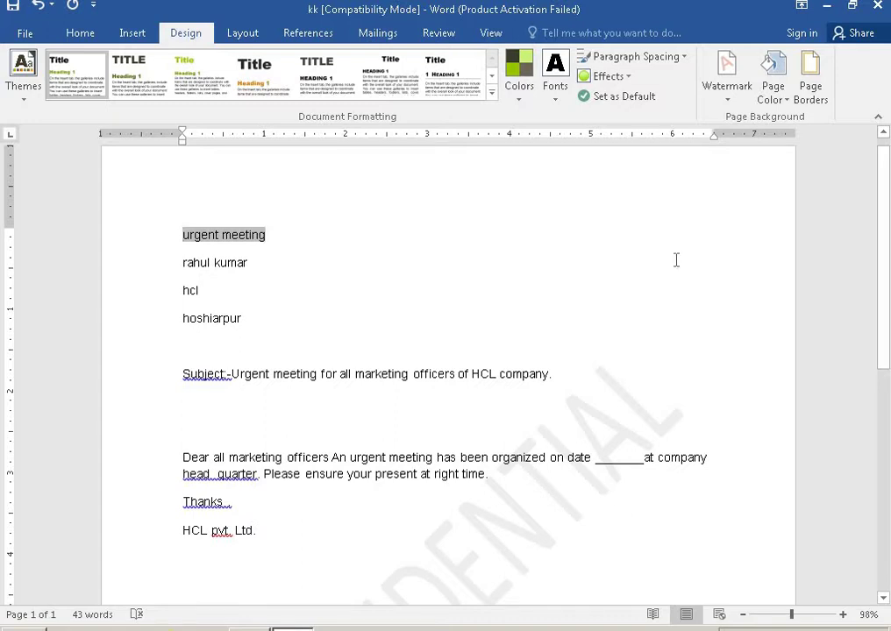
# - Try the horizontal CONFIDENTIAL 2 preset, then the diagonal DO NOT COPY 1 preset
pyautogui.click(728, 97)
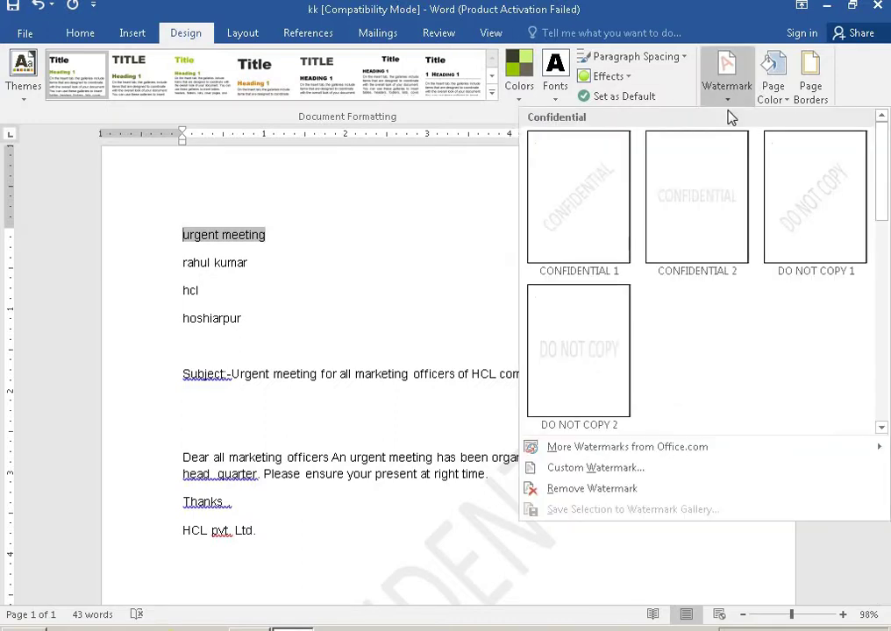
pyautogui.click(720, 189)
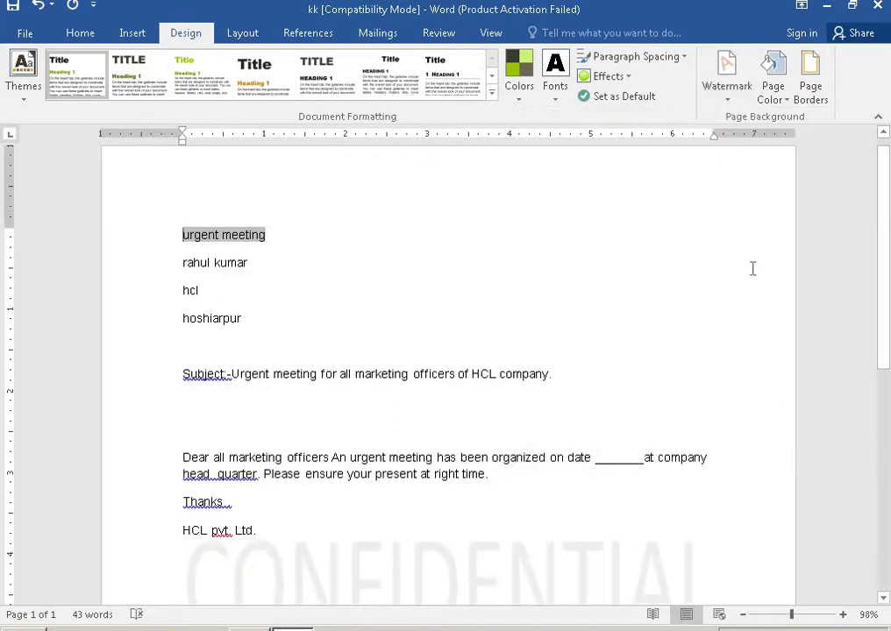
pyautogui.click(733, 111)
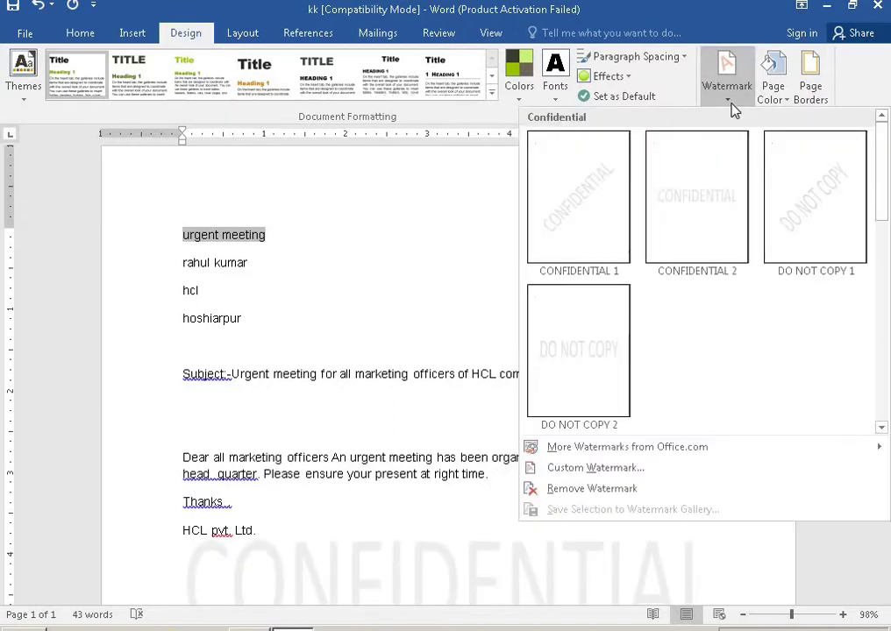
pyautogui.click(787, 198)
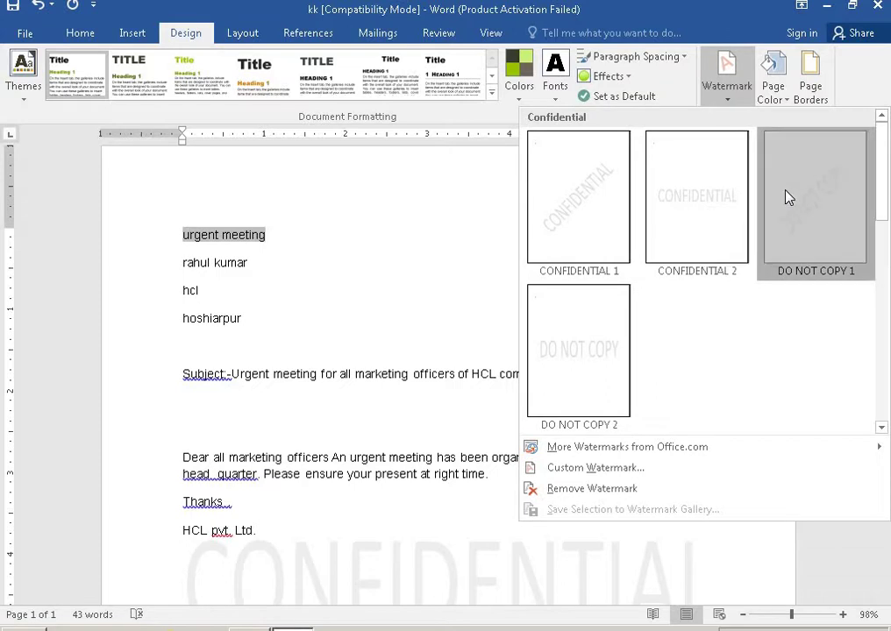
# - Settle on the horizontal DO NOT COPY 2 watermark and deselect the letter's first line
pyautogui.click(733, 104)
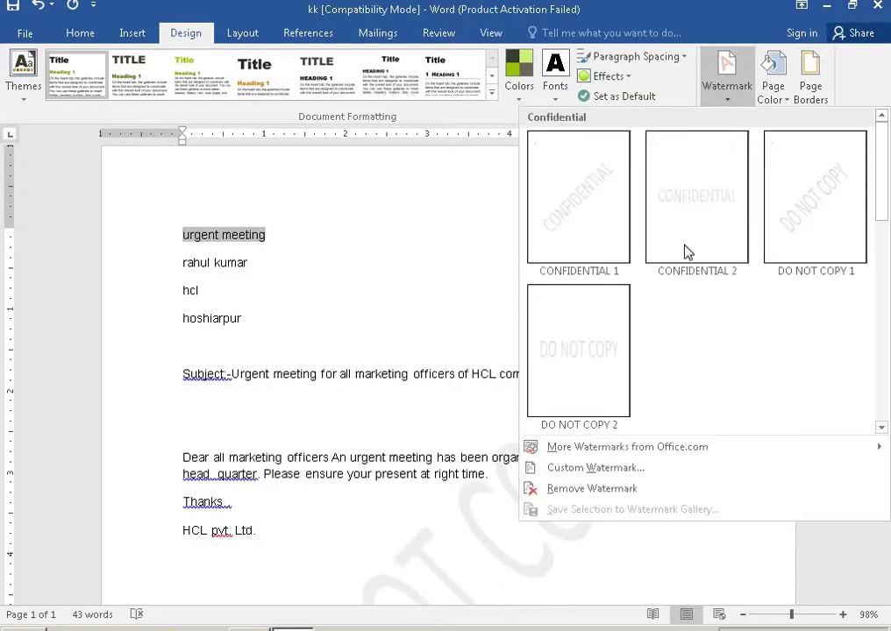
pyautogui.click(622, 363)
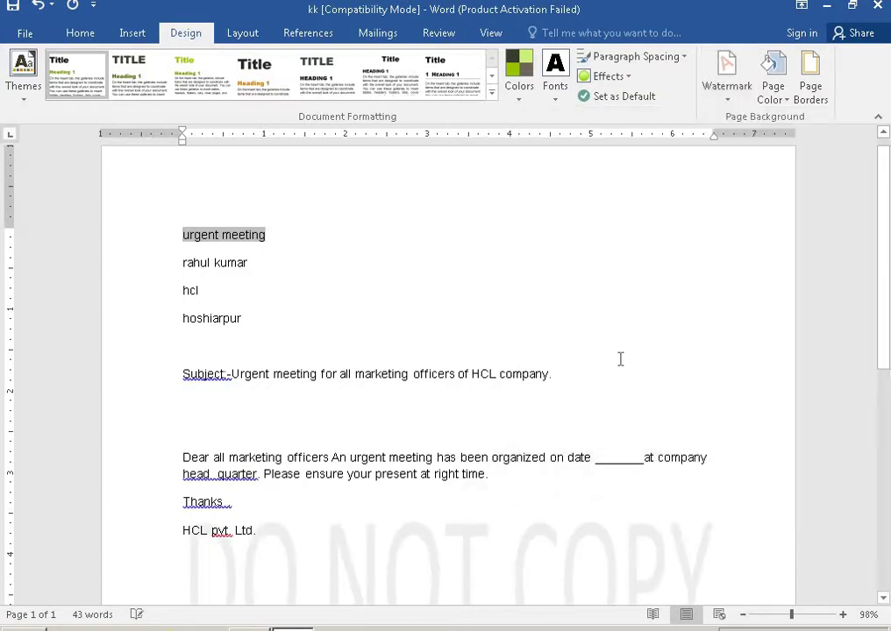
pyautogui.click(638, 305)
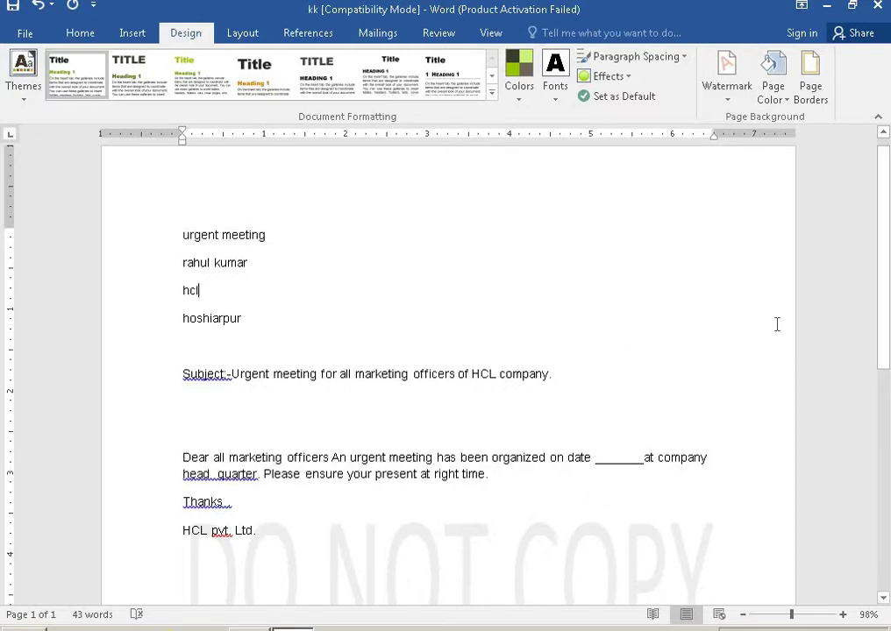
pyautogui.click(884, 597)
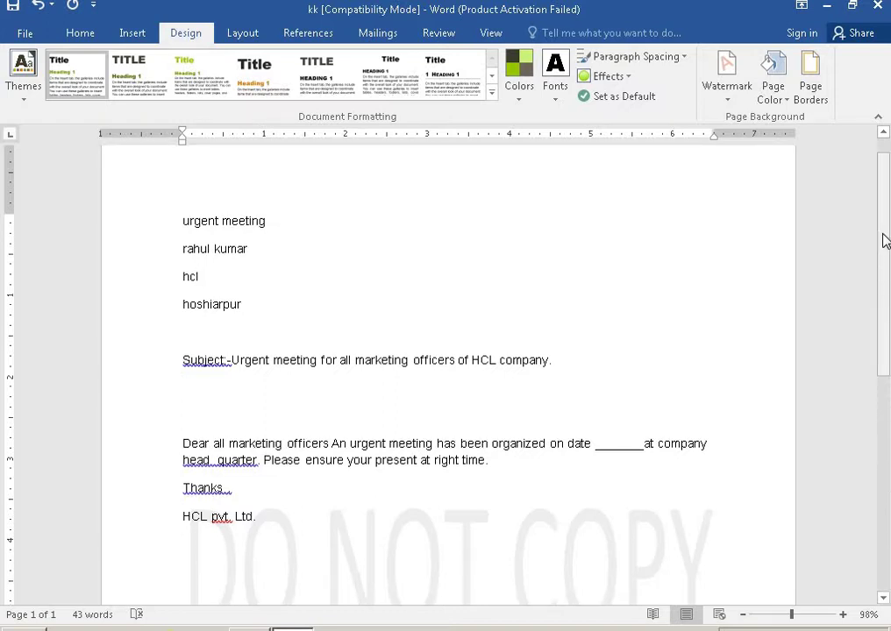
pyautogui.scroll(1, 884, 206)
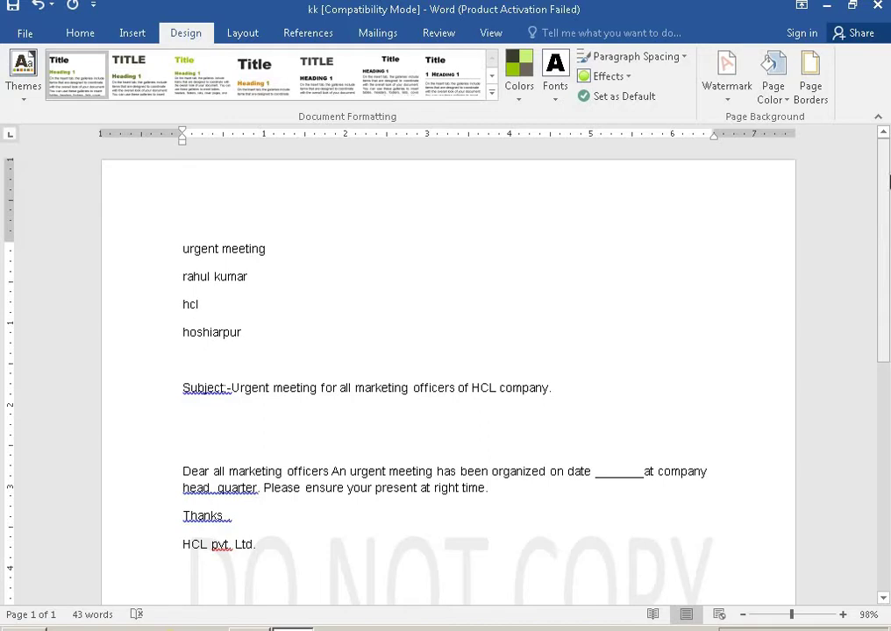
# - In Custom Watermark, apply No watermark to remove DO NOT COPY, then select Picture watermark
pyautogui.click(728, 101)
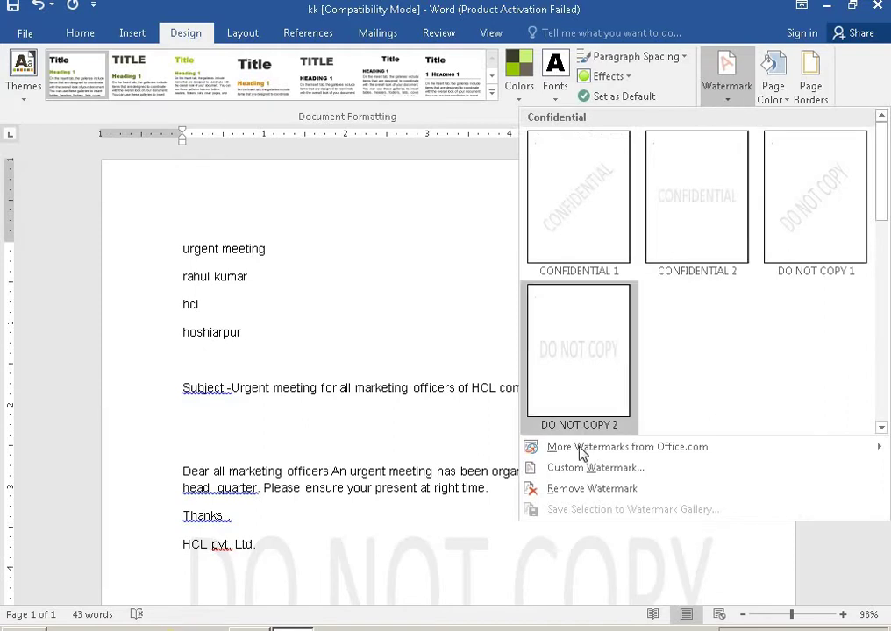
pyautogui.moveTo(582, 451)
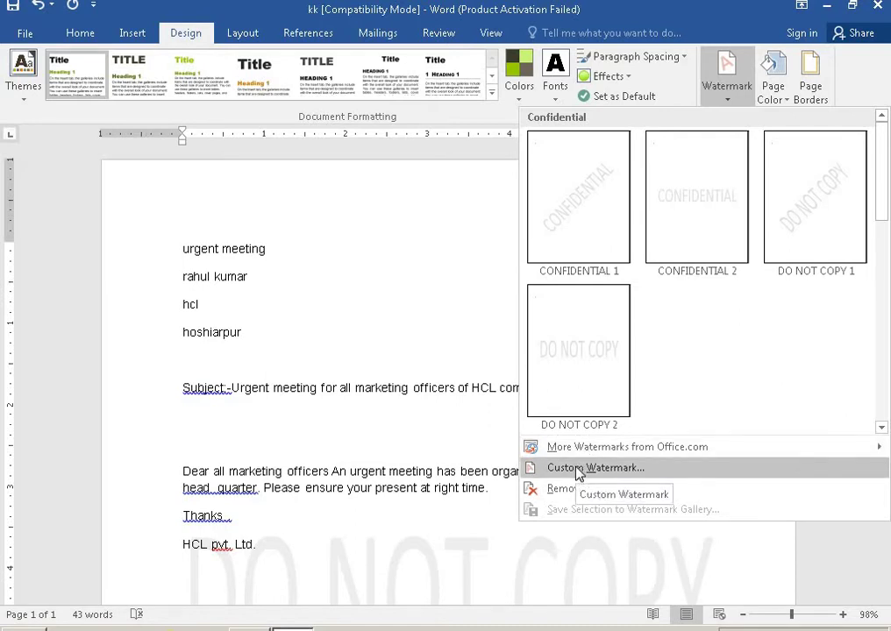
pyautogui.click(577, 471)
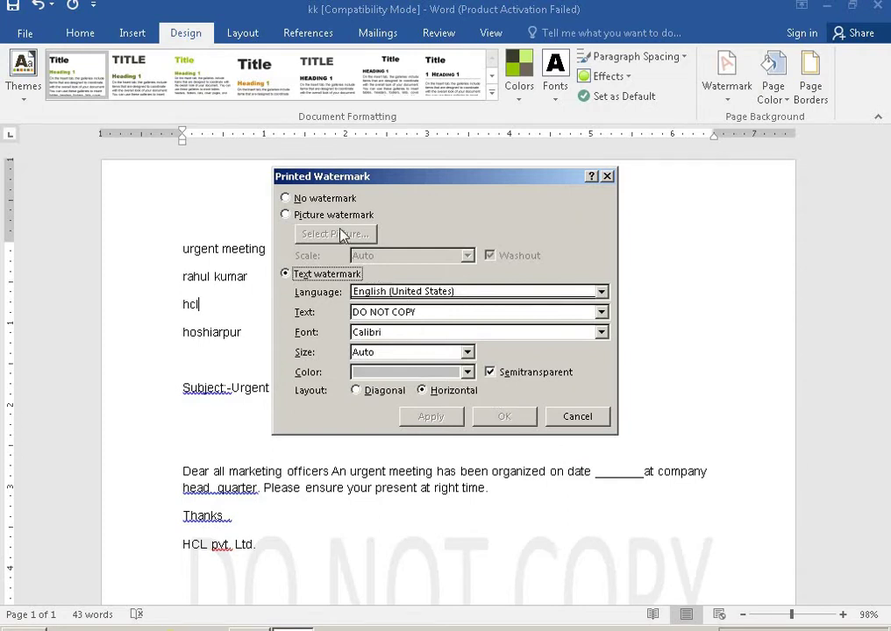
pyautogui.click(340, 202)
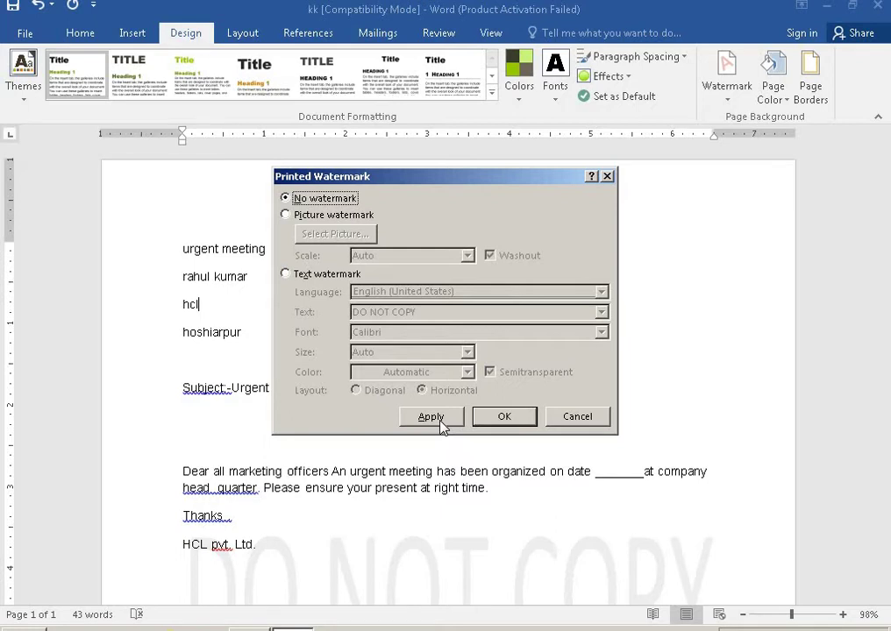
pyautogui.click(440, 423)
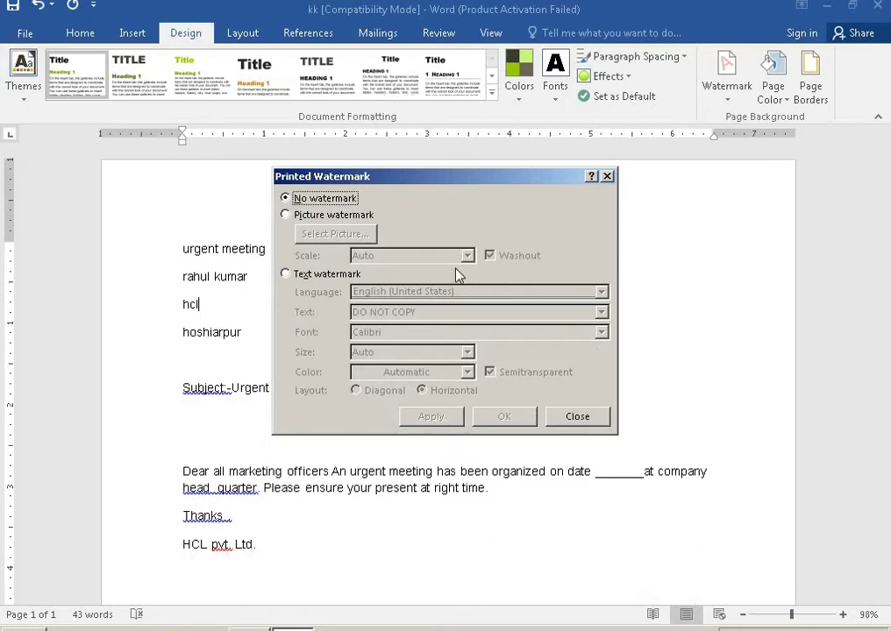
pyautogui.click(286, 216)
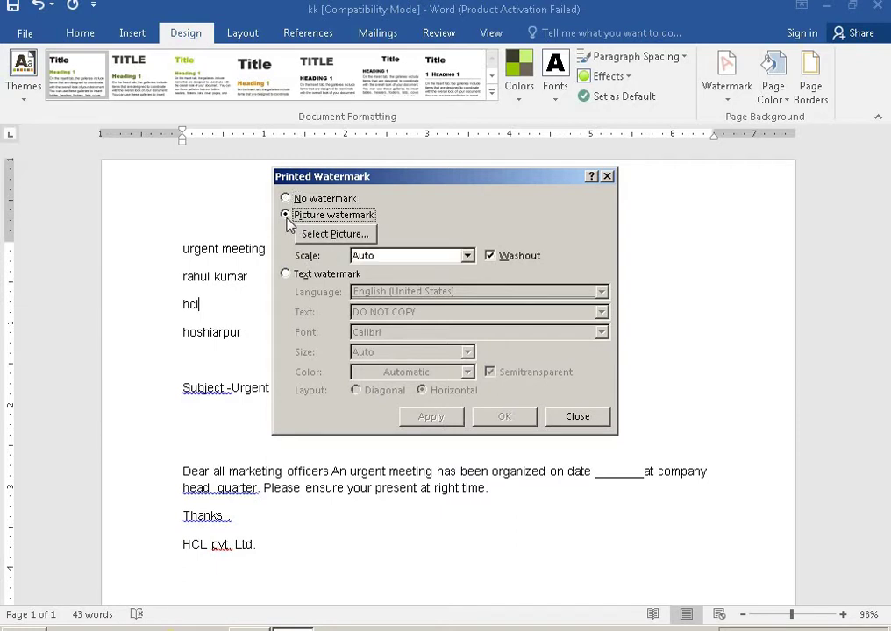
# - Pick Penguins.jpg from Sample Pictures as the picture watermark, apply it, and close the dialog
pyautogui.click(338, 235)
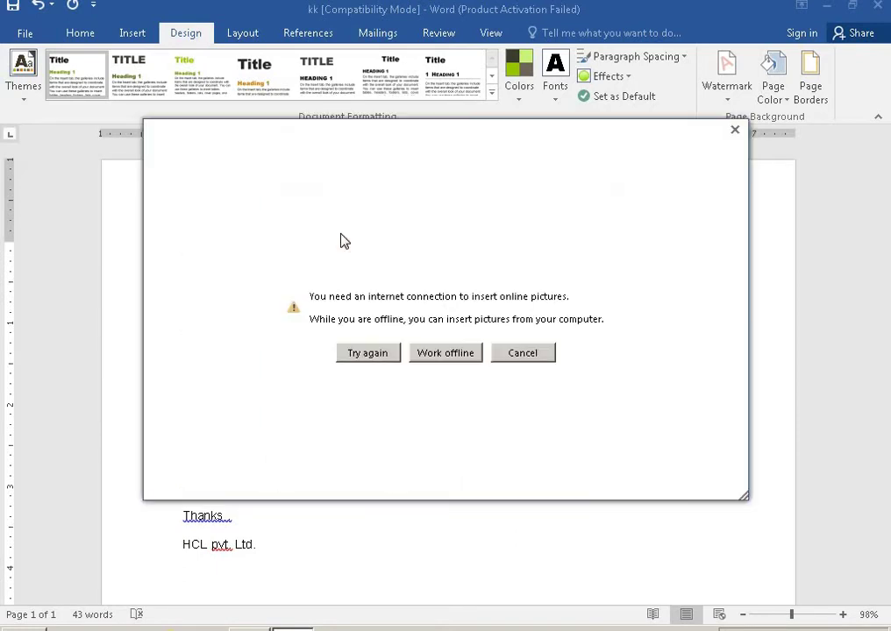
pyautogui.click(458, 354)
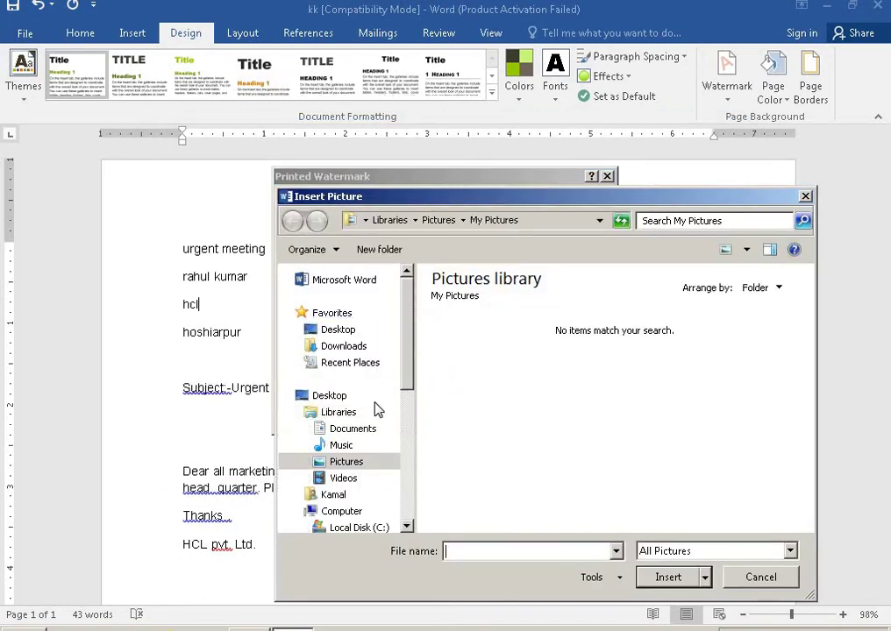
pyautogui.click(363, 465)
pyautogui.doubleClick(509, 379)
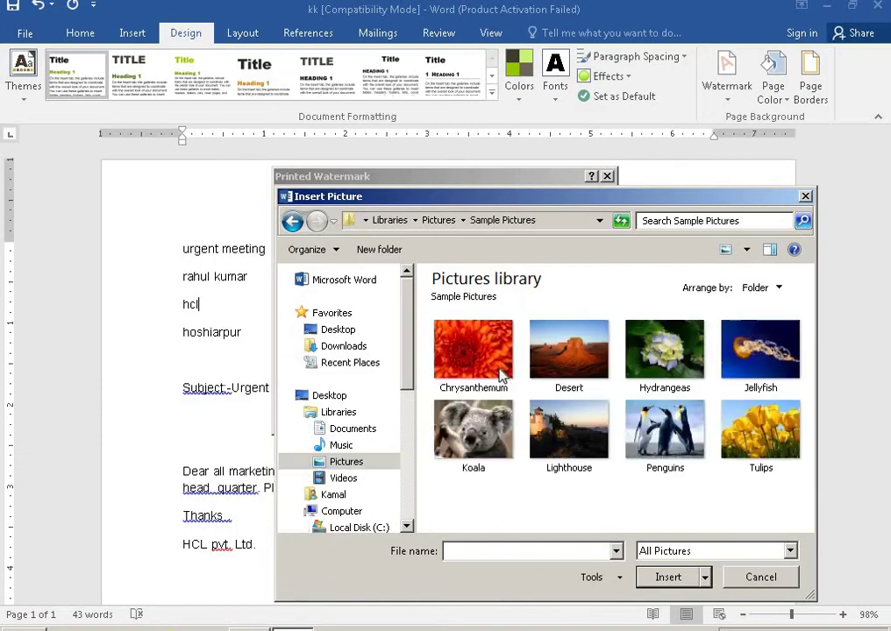
pyautogui.doubleClick(652, 433)
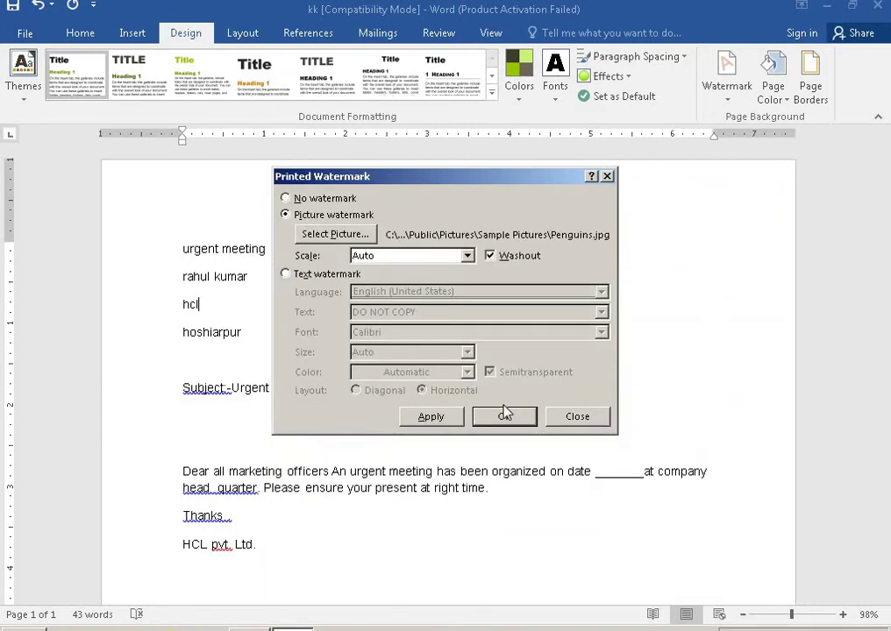
pyautogui.click(434, 418)
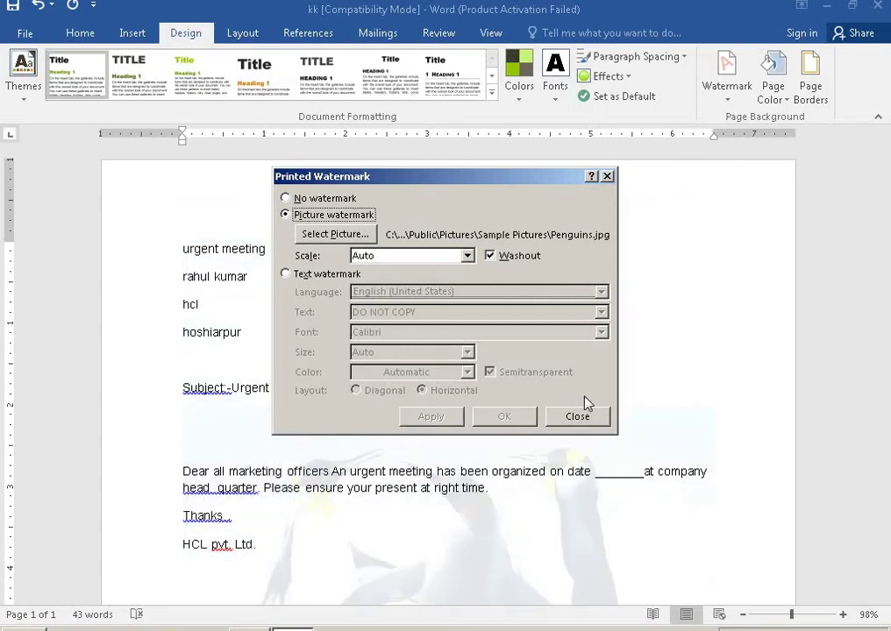
pyautogui.click(579, 418)
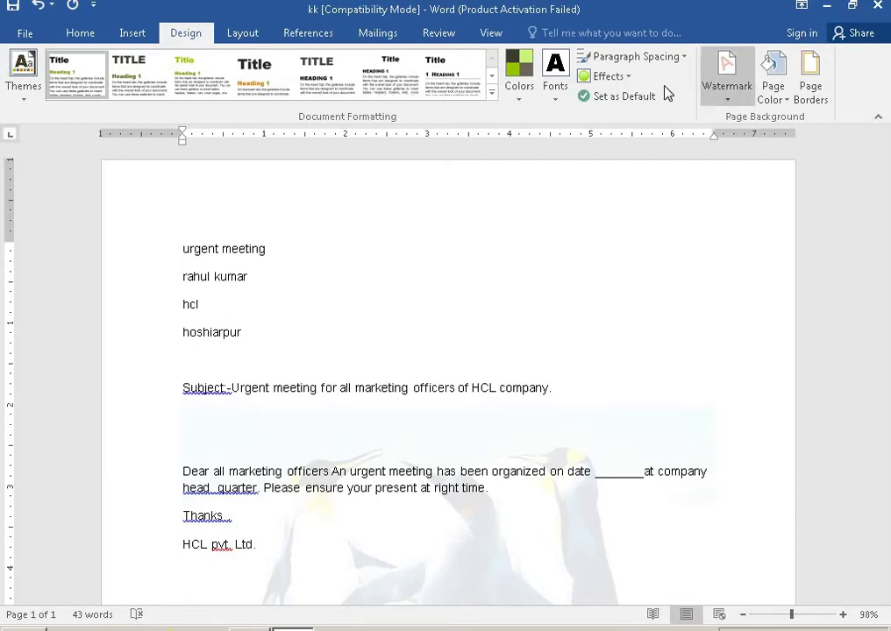
# - Reopen the Custom Watermark settings and leave the picture scale at Auto
pyautogui.click(726, 103)
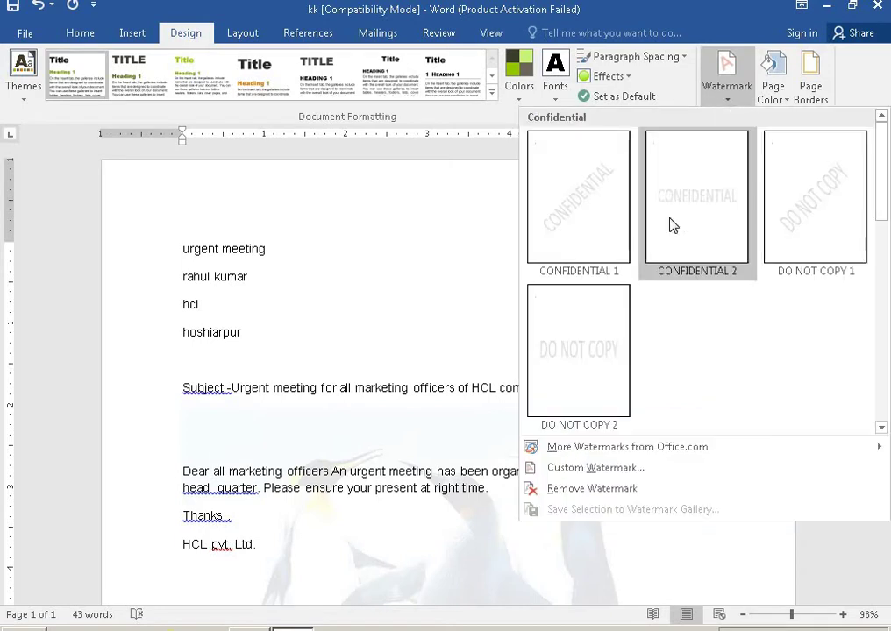
pyautogui.click(594, 466)
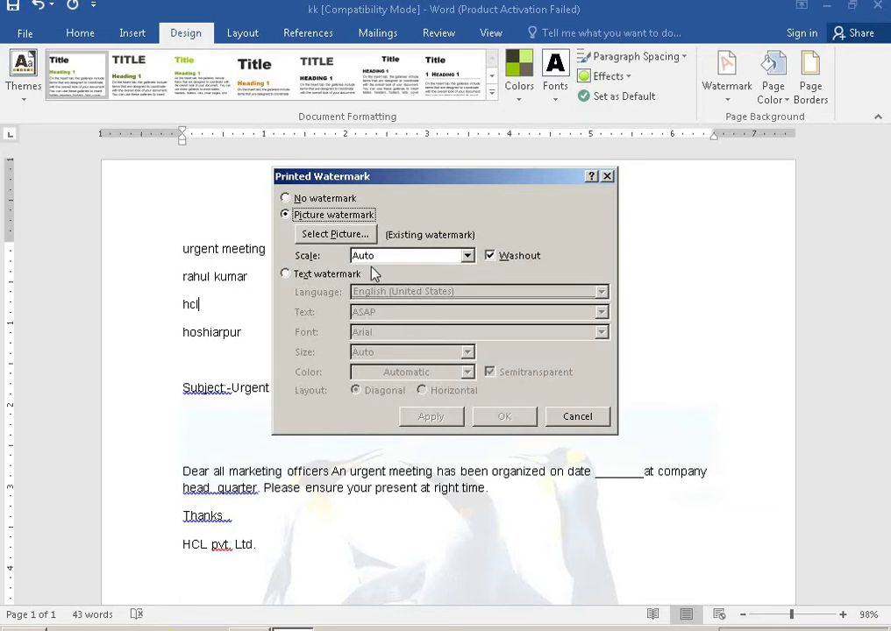
pyautogui.click(467, 256)
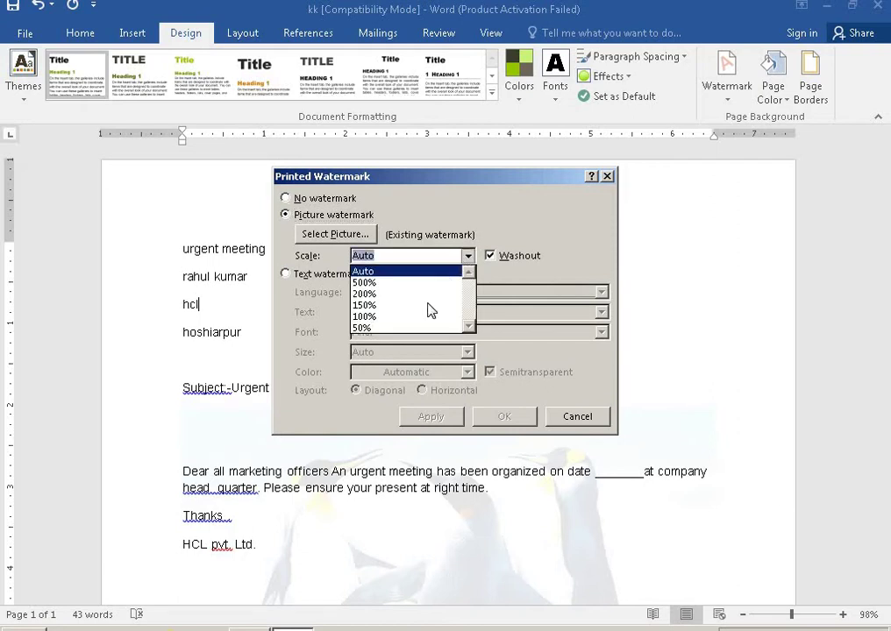
pyautogui.click(329, 262)
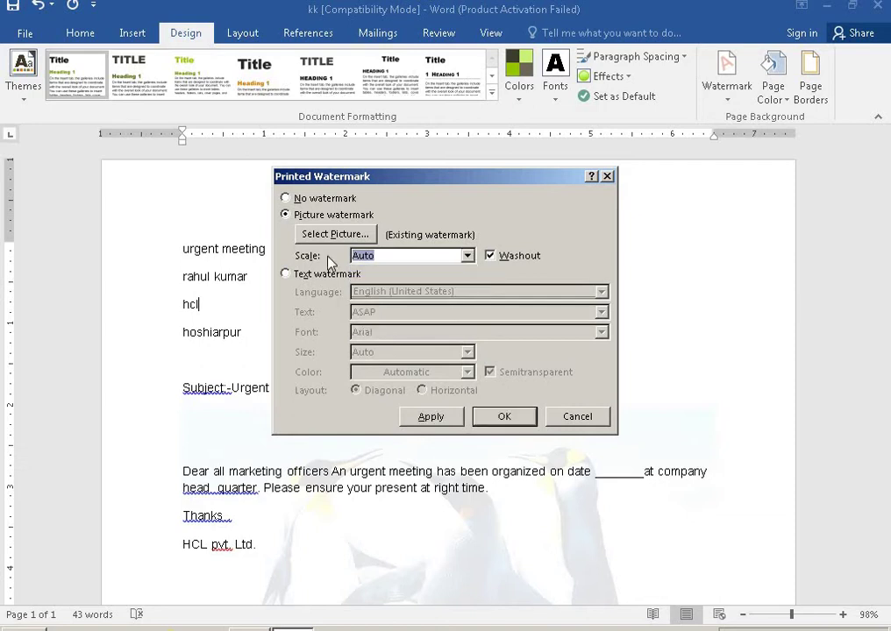
# - Switch to a text watermark in English (United States) with the text 'Hoshiarpur'
pyautogui.click(285, 274)
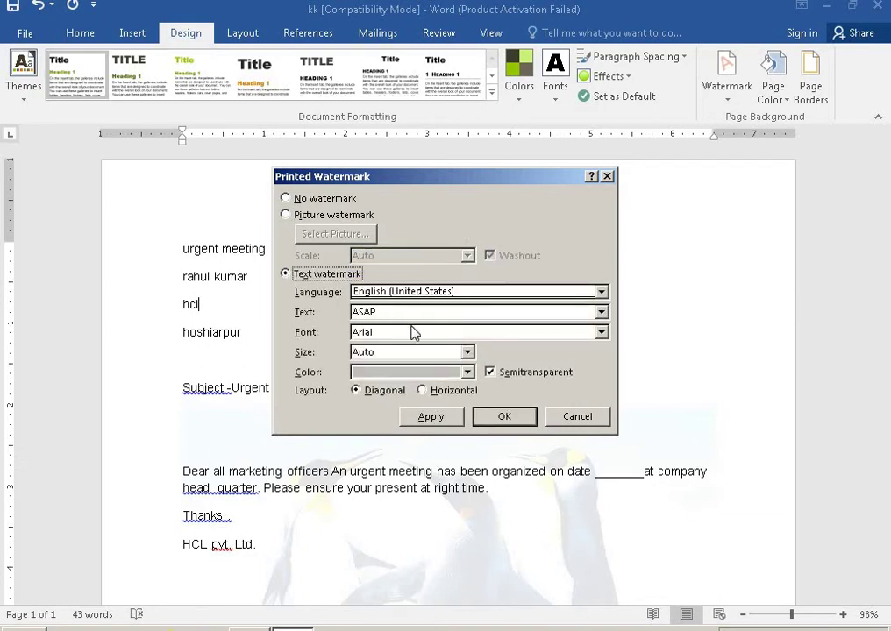
pyautogui.click(496, 294)
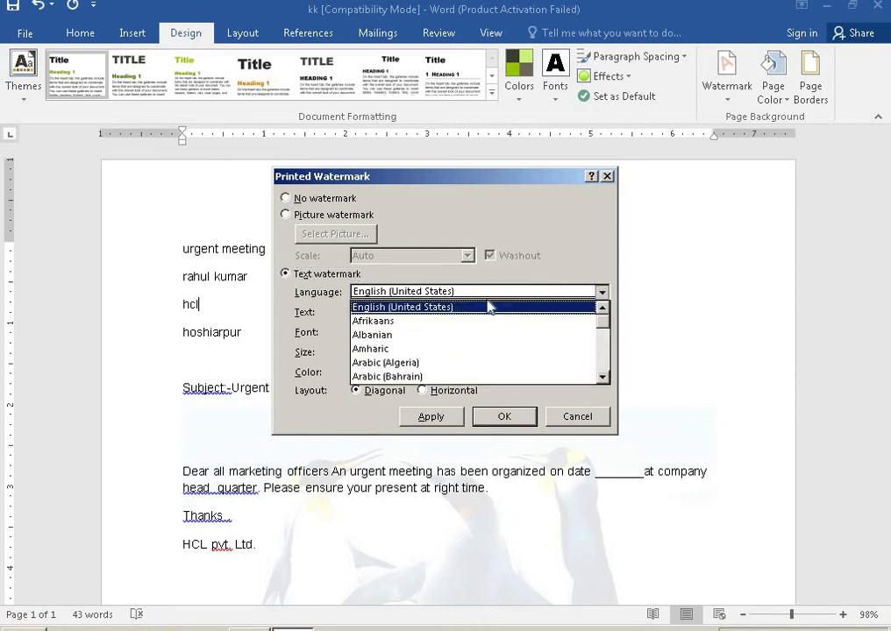
pyautogui.click(487, 308)
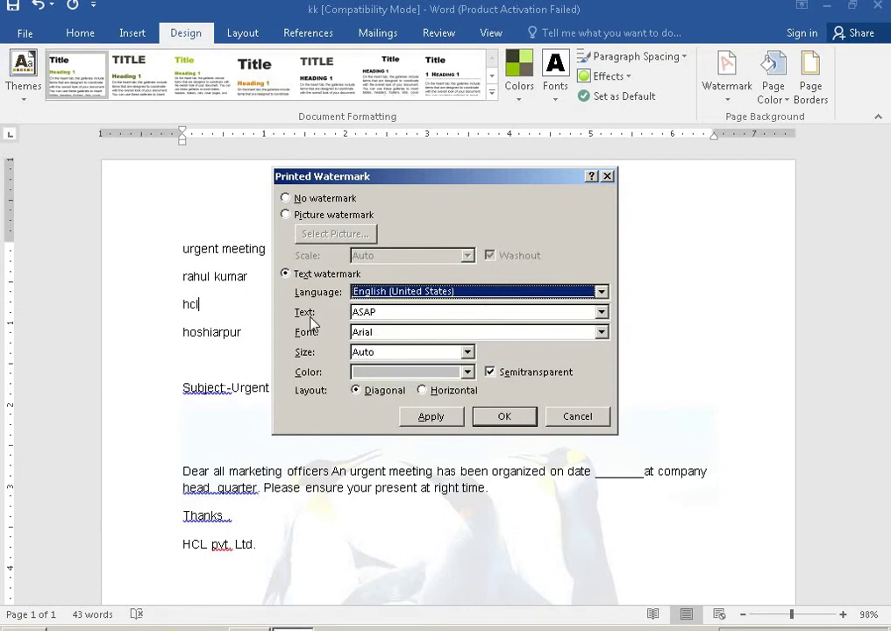
pyautogui.click(392, 312)
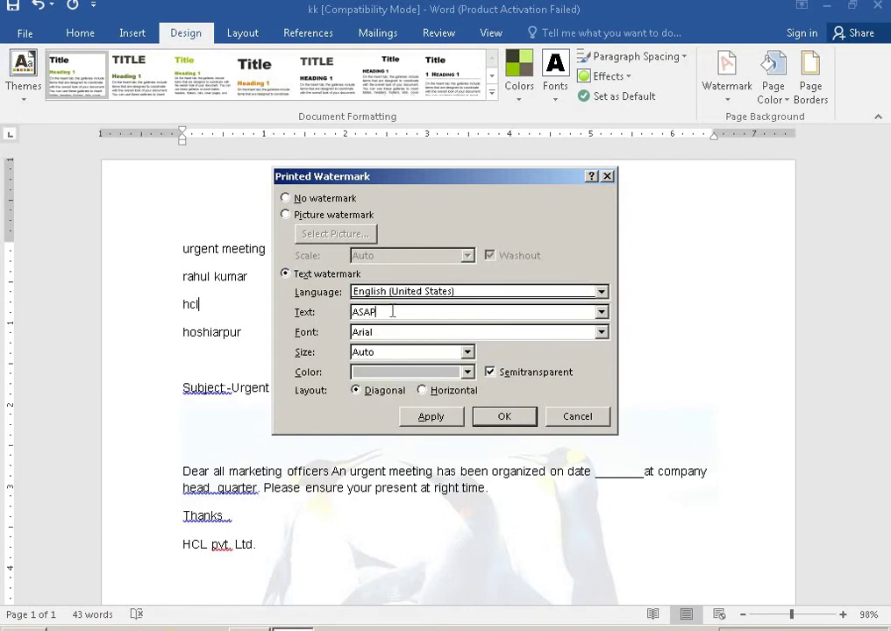
pyautogui.press('BackSpace')
pyautogui.press('BackSpace')
pyautogui.press('BackSpace')
pyautogui.press('BackSpace')
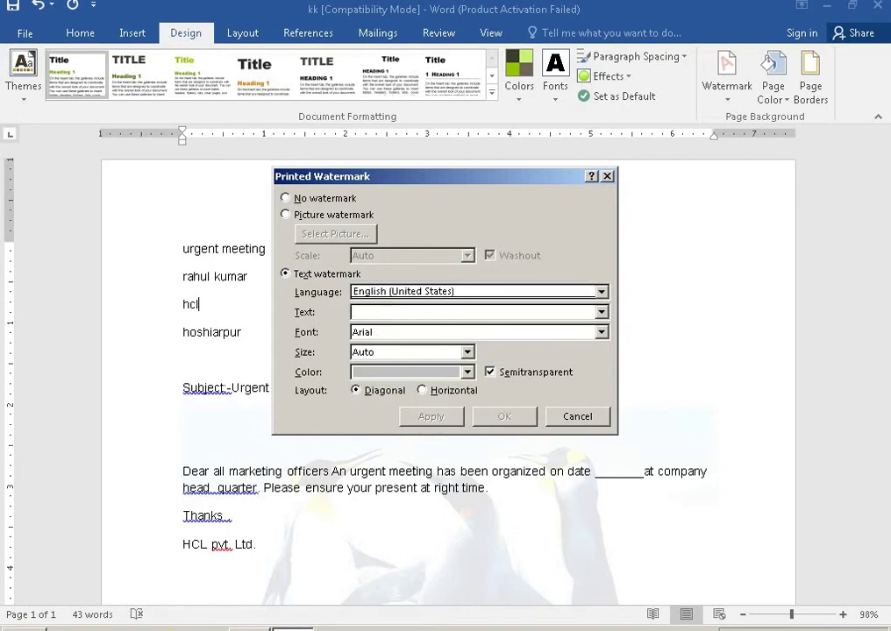
pyautogui.write('Hos')
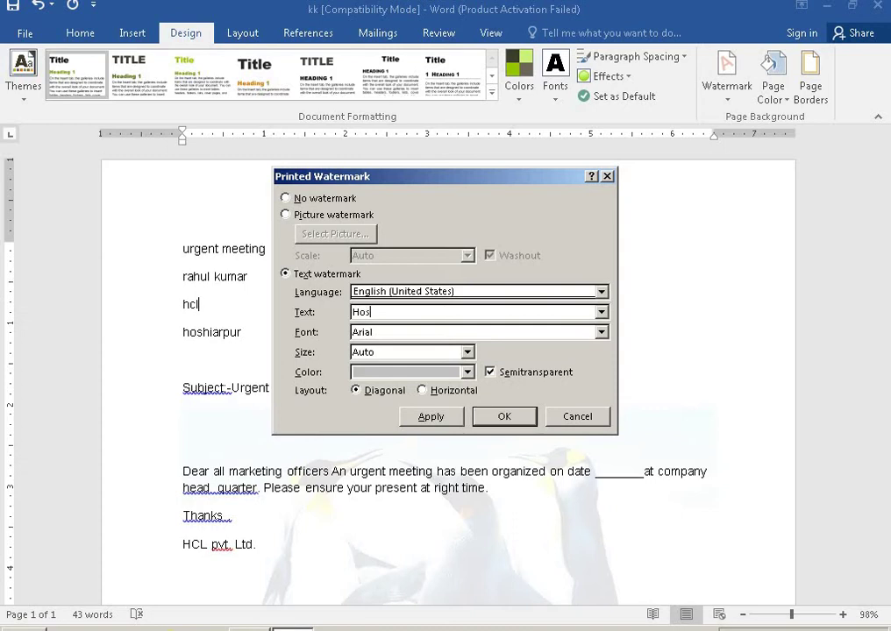
pyautogui.write('hiarp')
pyautogui.write('ur')
# - Style the watermark in Arial Black, size 40, green, then apply and close
pyautogui.click(602, 332)
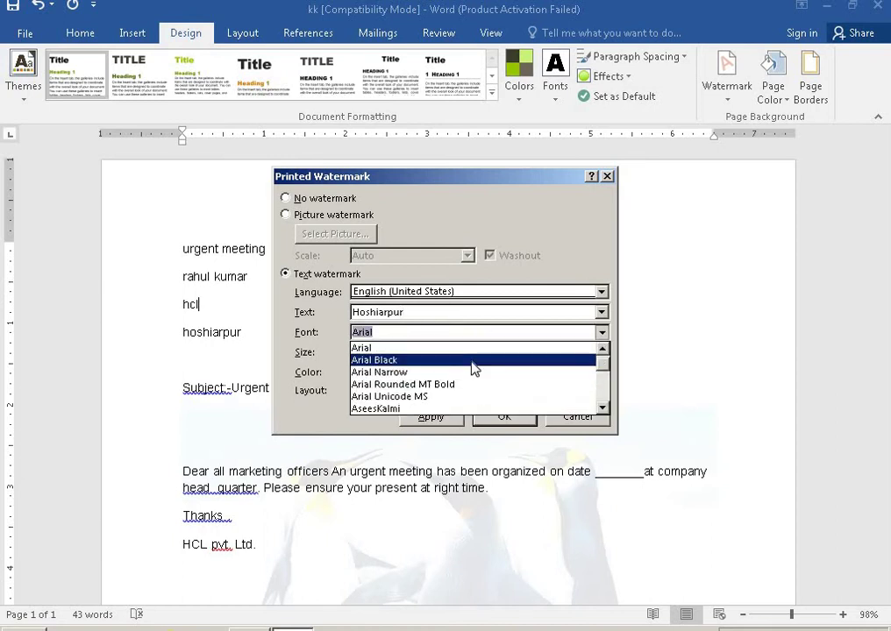
pyautogui.click(474, 369)
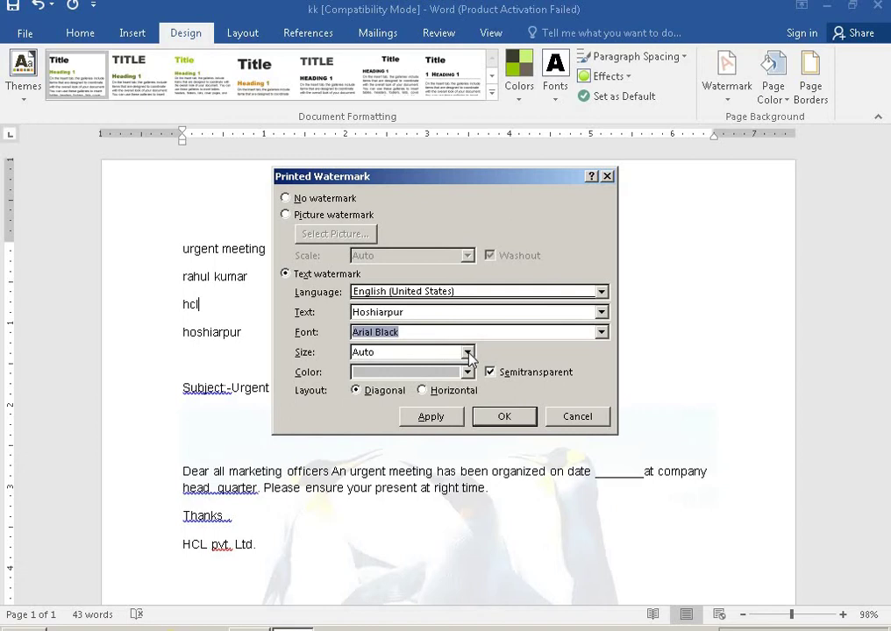
pyautogui.click(467, 352)
pyautogui.click(416, 393)
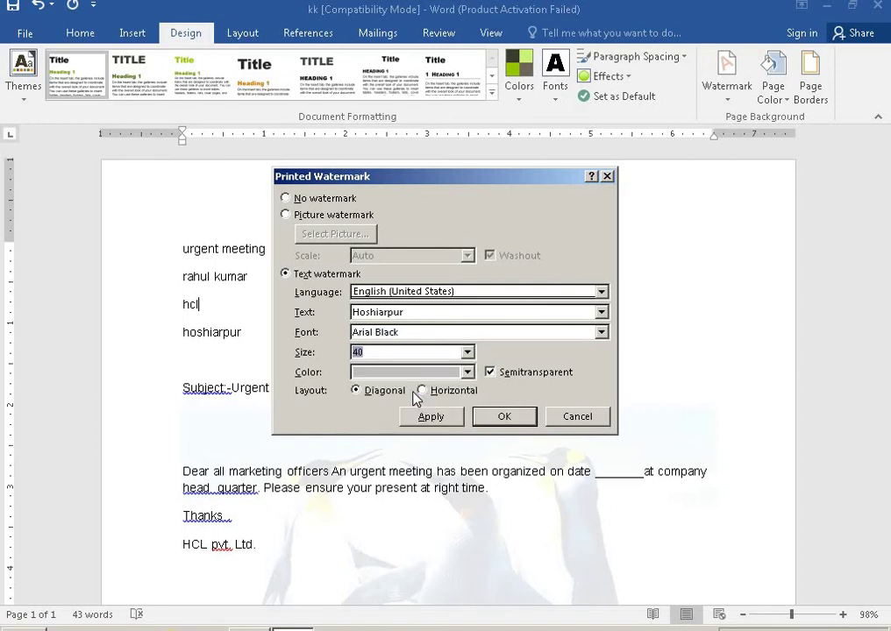
pyautogui.click(468, 371)
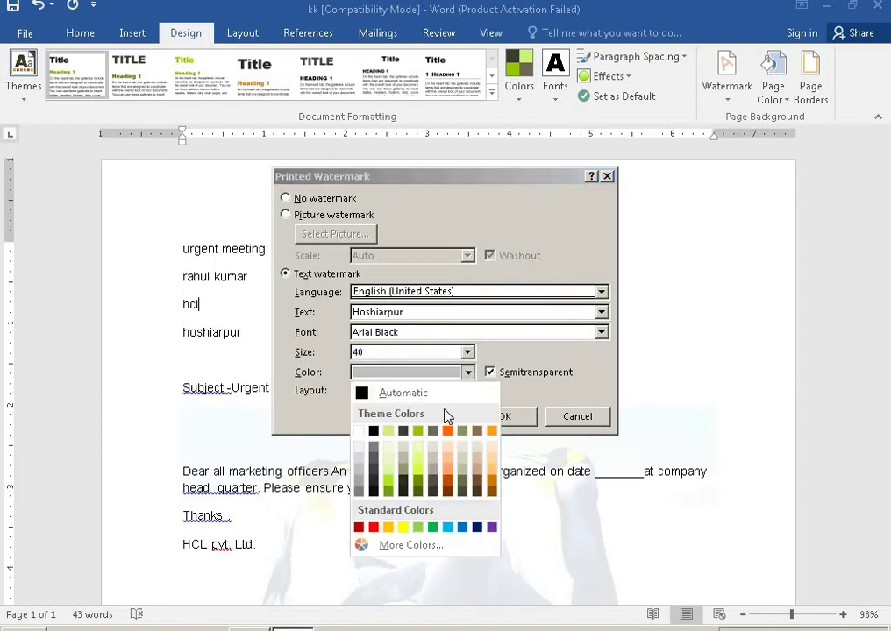
pyautogui.click(419, 431)
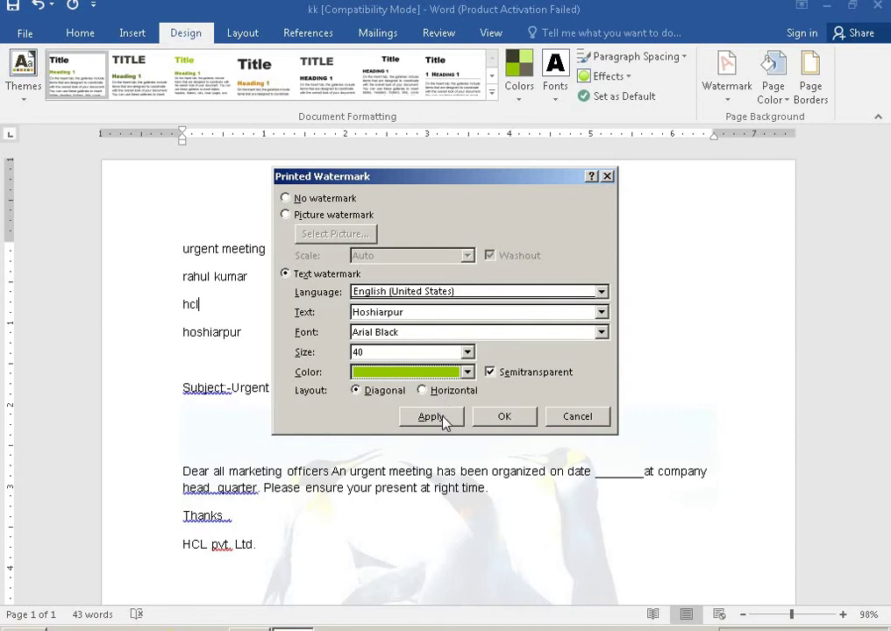
pyautogui.click(432, 416)
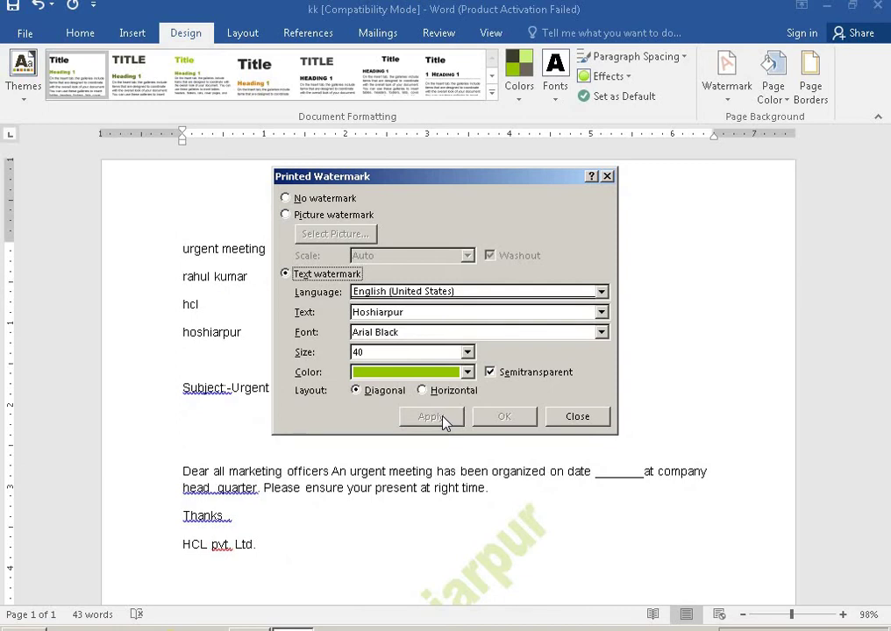
pyautogui.click(578, 416)
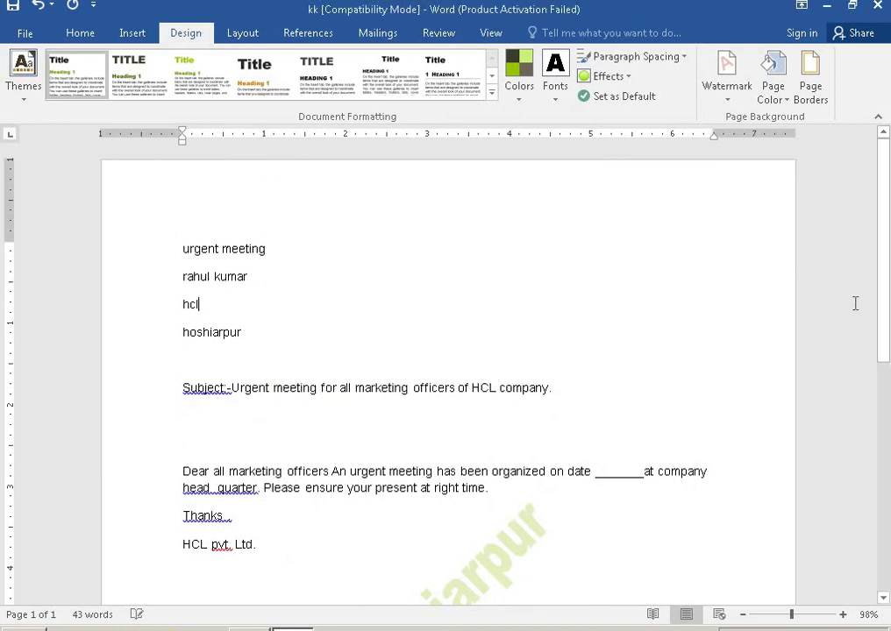
# - Check the Hoshiarpur watermark on the page, then remove it with Remove Watermark
pyautogui.moveTo(884, 282); pyautogui.dragTo(888, 382)
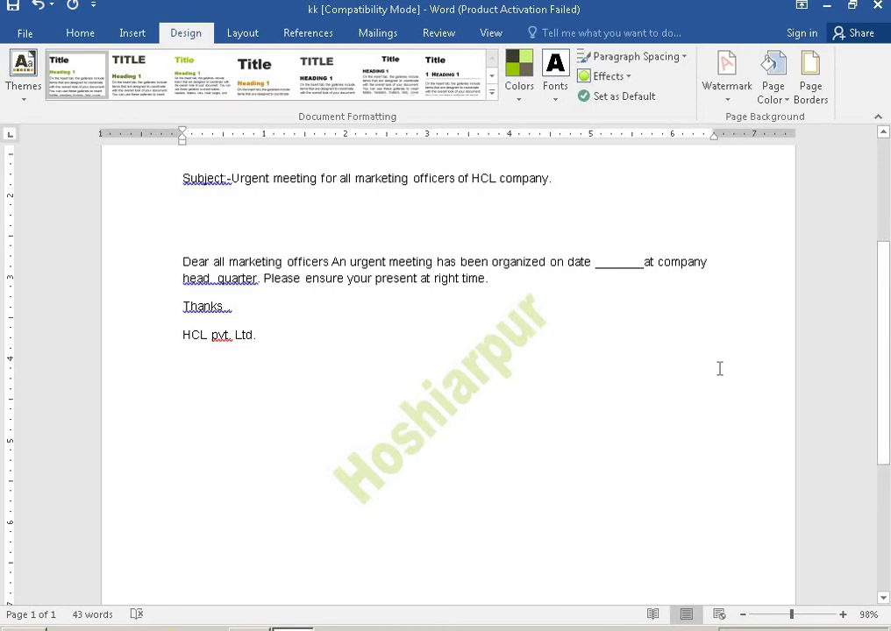
pyautogui.moveTo(886, 355); pyautogui.dragTo(846, 127)
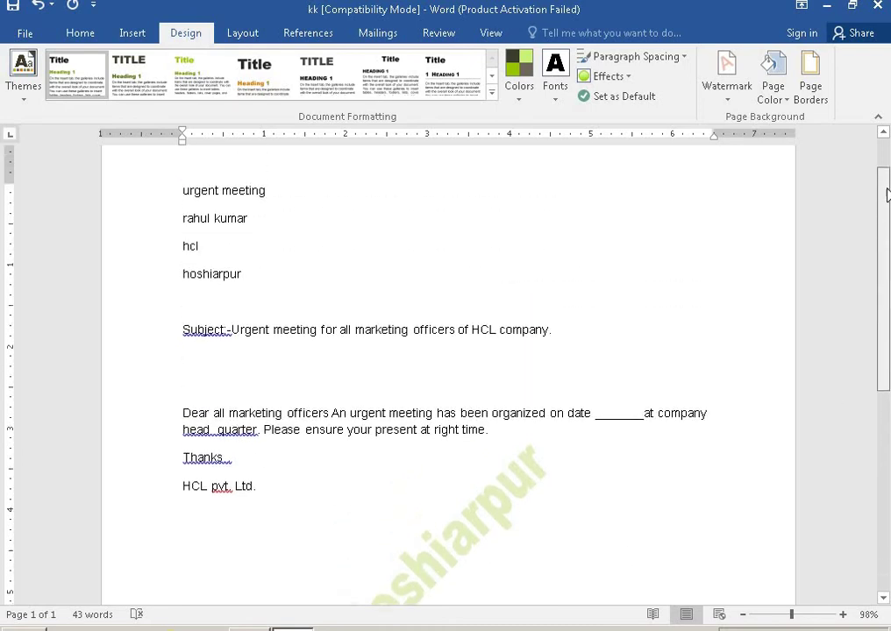
pyautogui.click(731, 100)
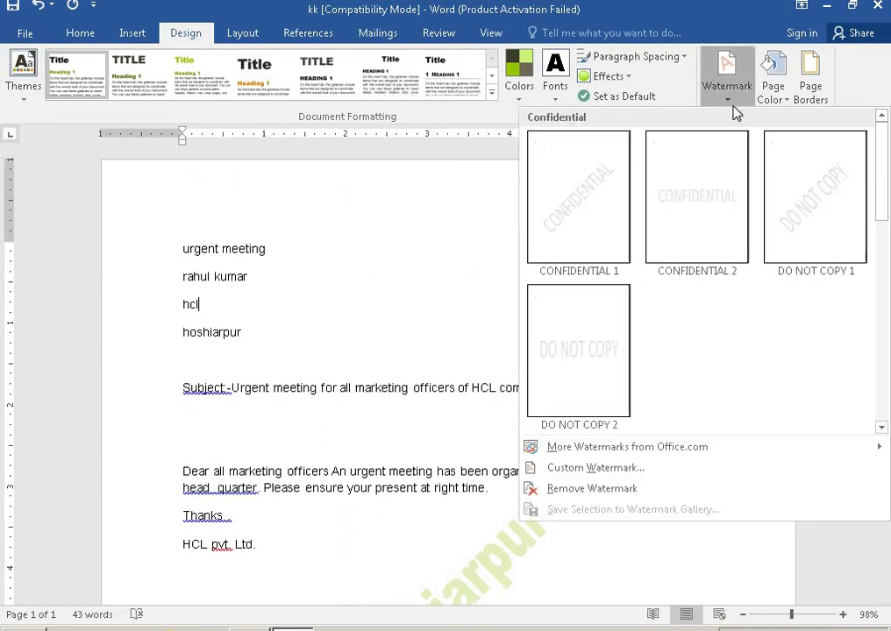
pyautogui.click(571, 495)
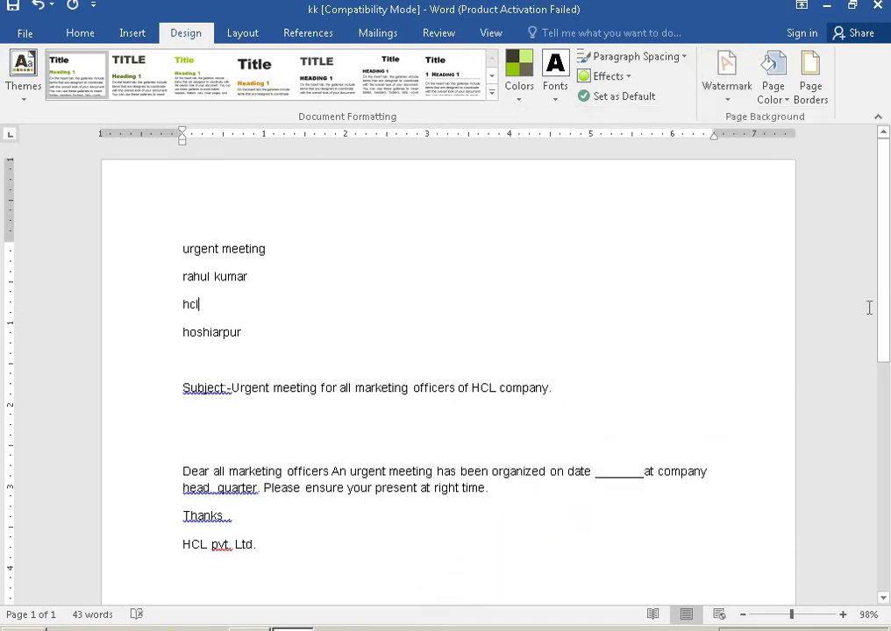
pyautogui.moveTo(888, 326)
pyautogui.mouseDown()
pyautogui.moveTo(889, 421)
pyautogui.moveTo(887, 255)
pyautogui.mouseUp()
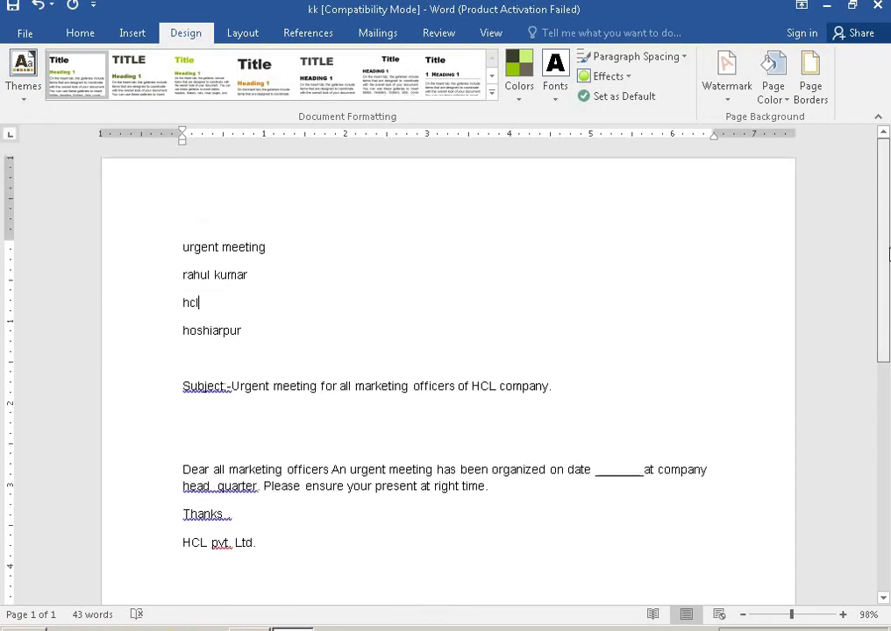